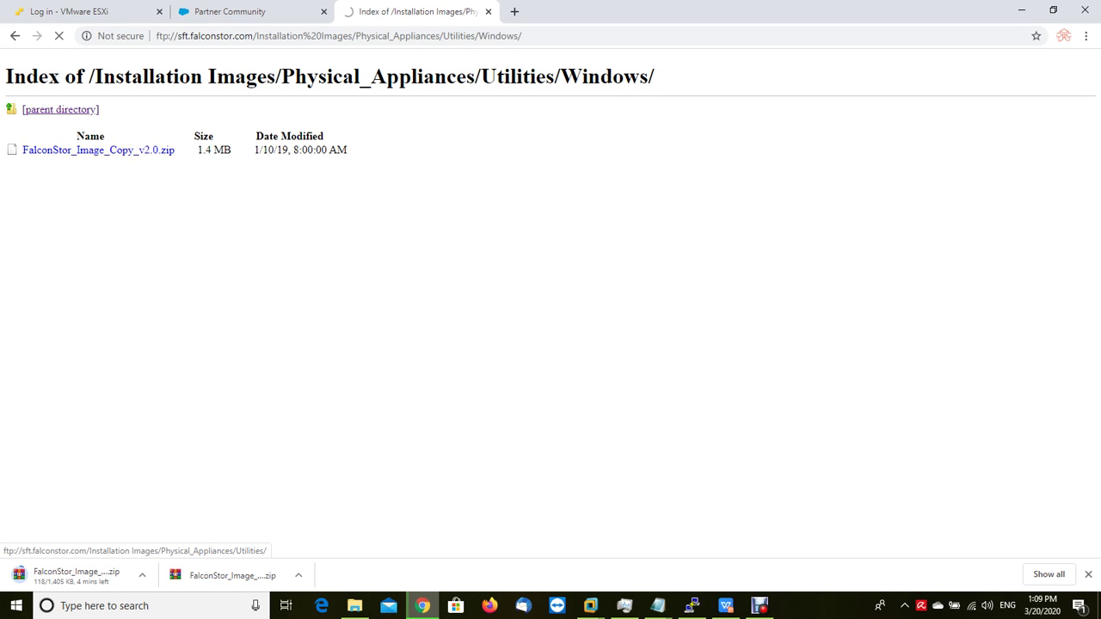
- Download gUSB3850MB-Install-7.6.274c-FSS-9.01-9575-OEL7U6.img.zip from the FreeStor/FSS/FSS-9.01-9575-OEL7U6 directory under Physical_Appliances
left_click(60, 109)
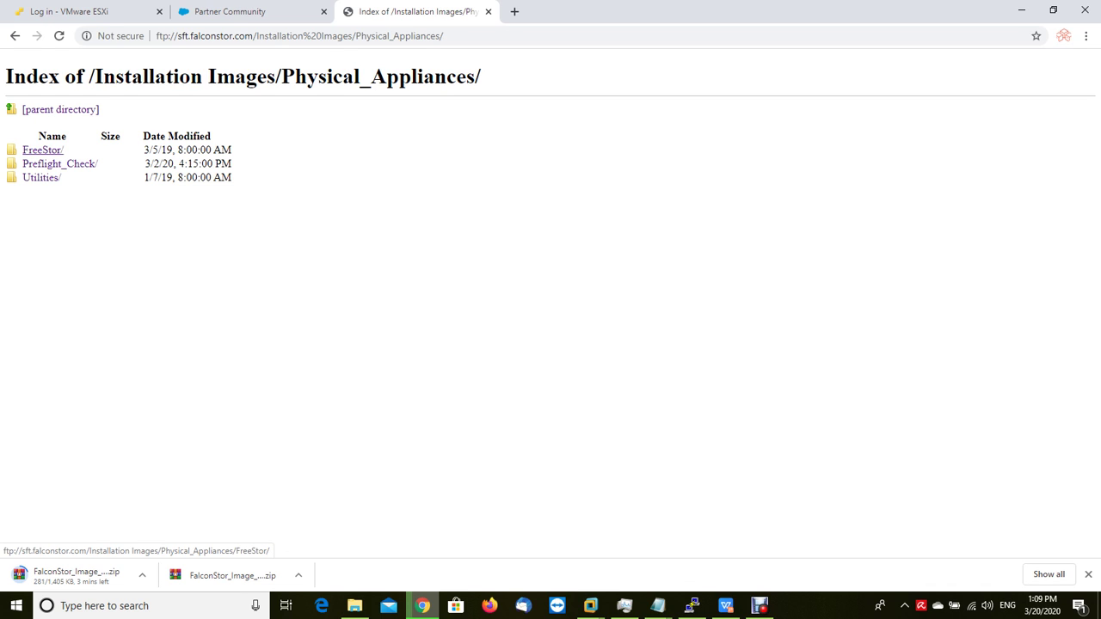
left_click(42, 150)
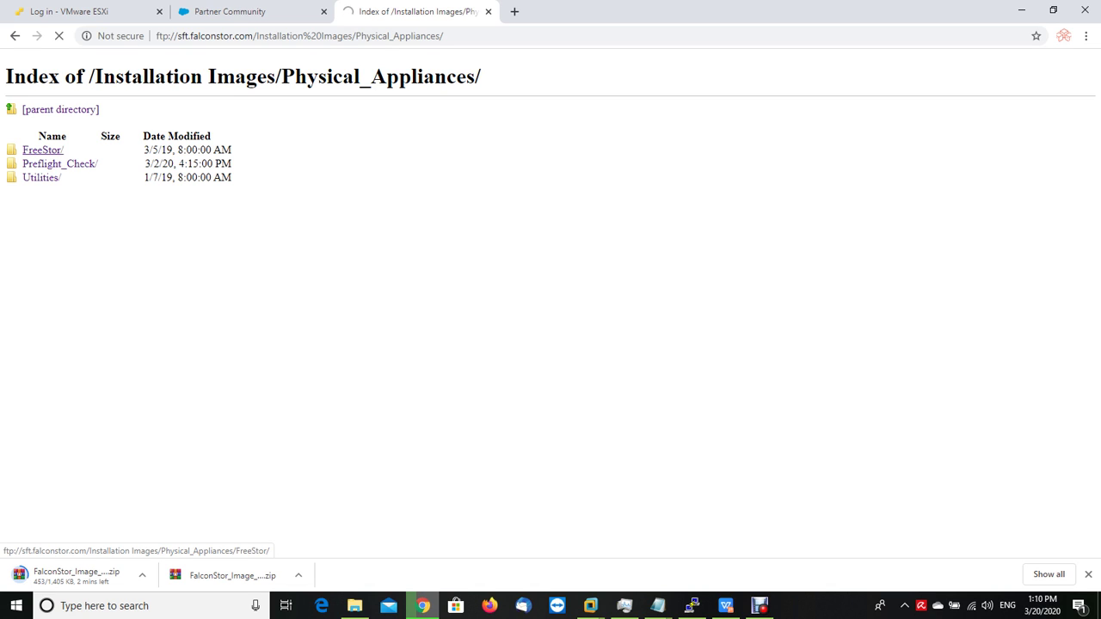
left_click(42, 150)
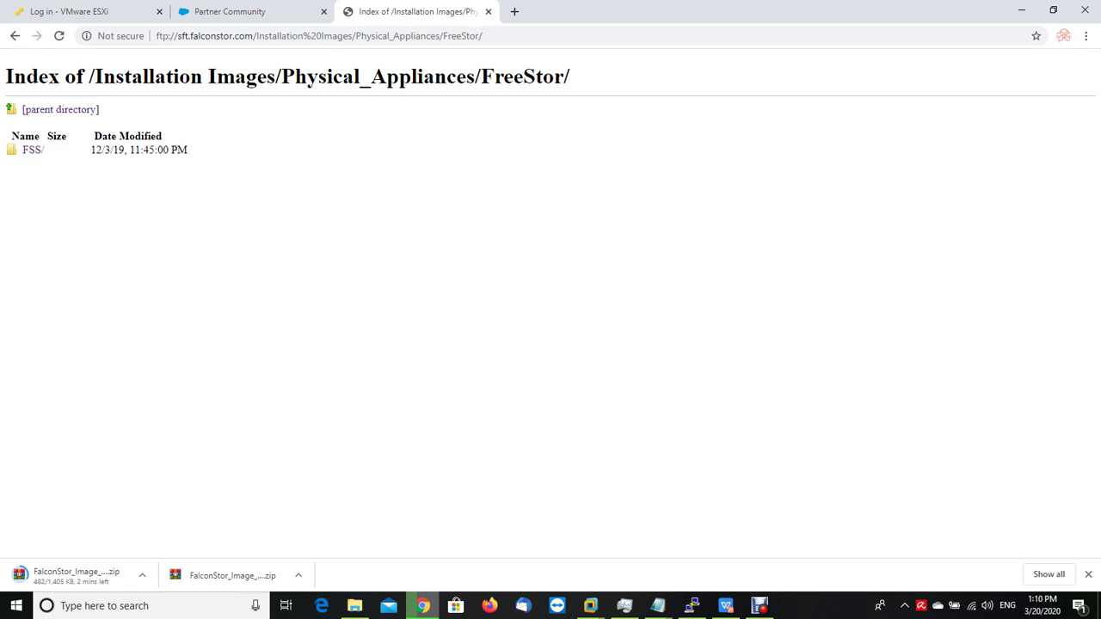
left_click(33, 150)
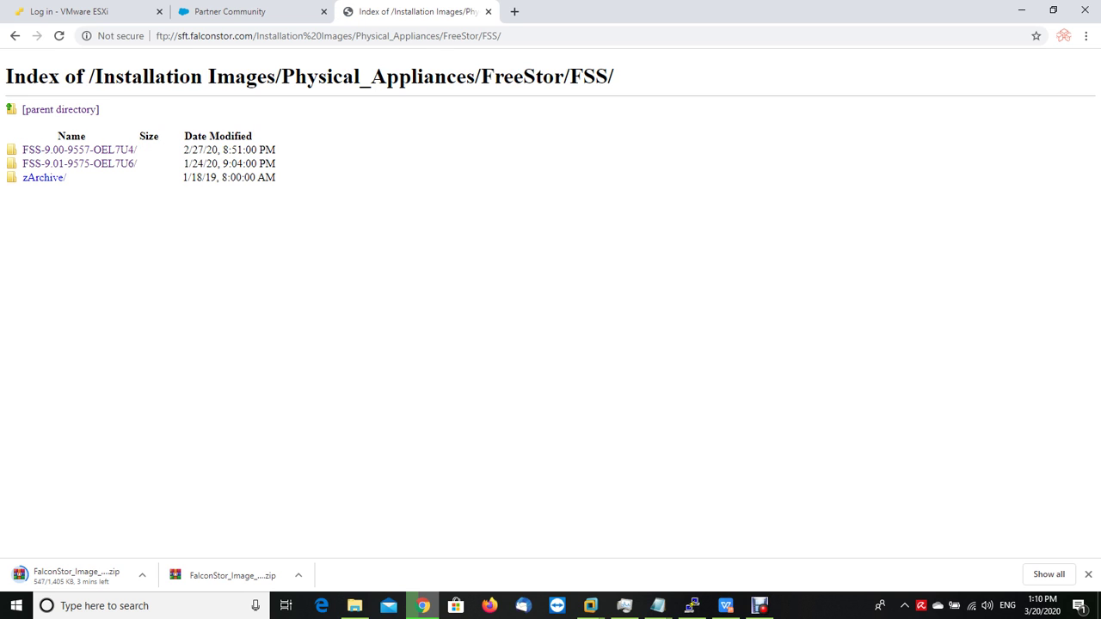
left_click(79, 164)
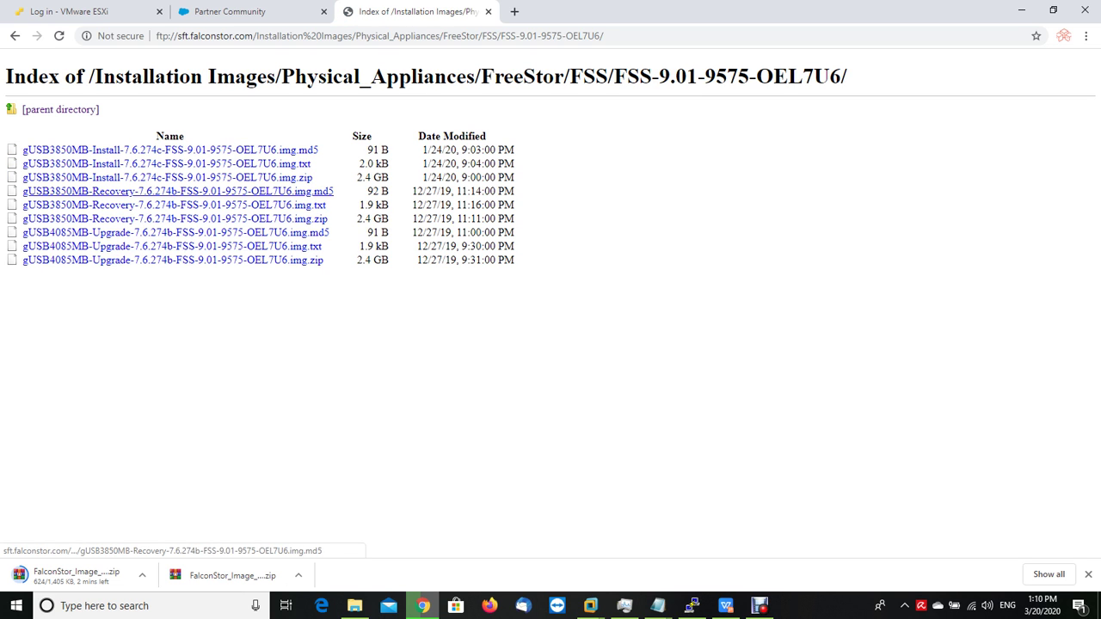
left_click(168, 177)
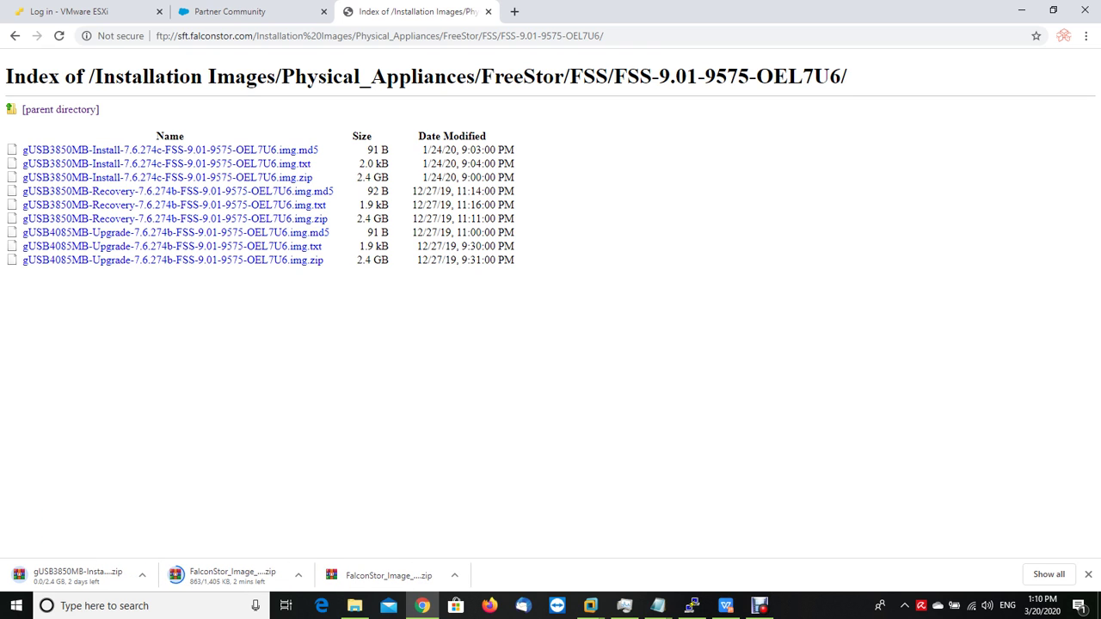
- Extract the downloaded FalconStor_Image_Copy_v2.0 archive into its own folder in Downloads
left_click(1048, 574)
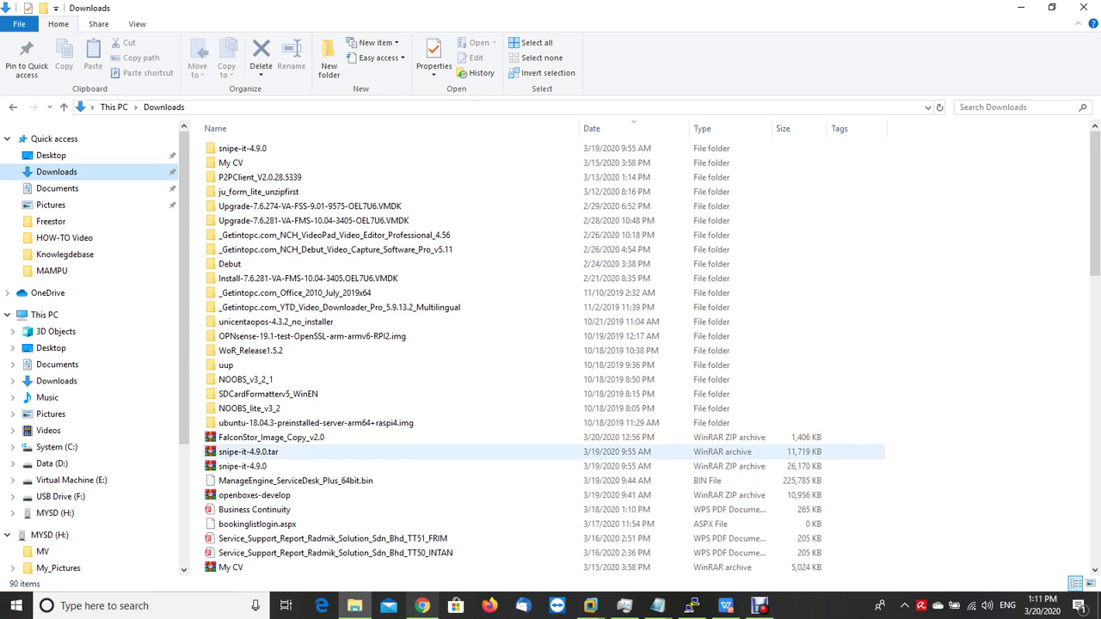
left_click(271, 437)
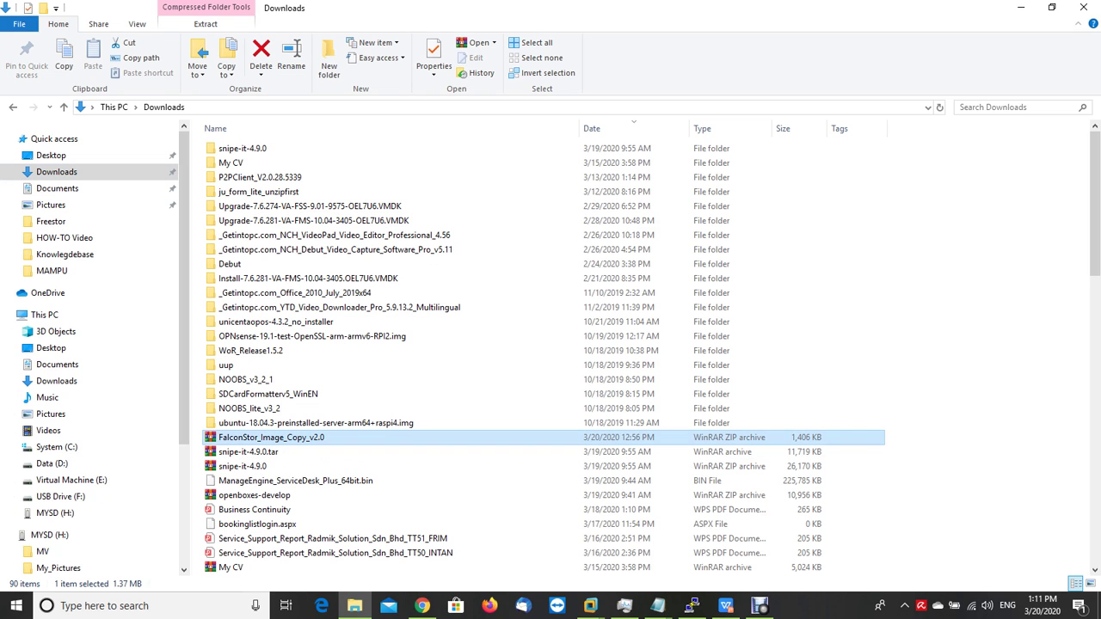
right_click(256, 439)
left_click(344, 205)
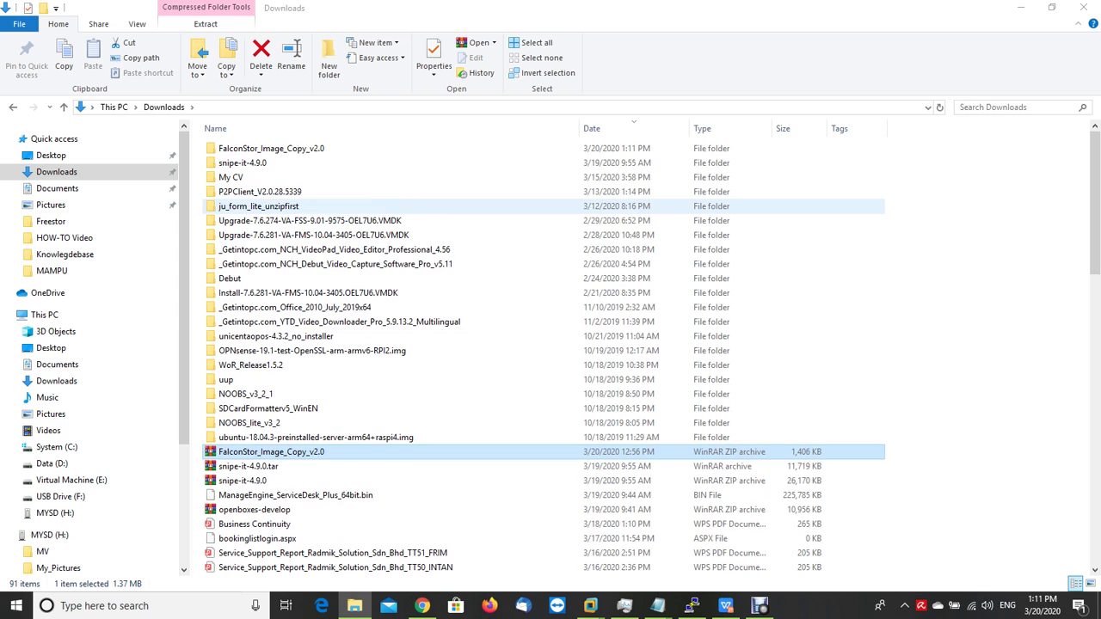
- Launch the FalconStor Image Copy 2.0 application from the extracted folder and switch off the antivirus protection
double_click(271, 148)
double_click(271, 148)
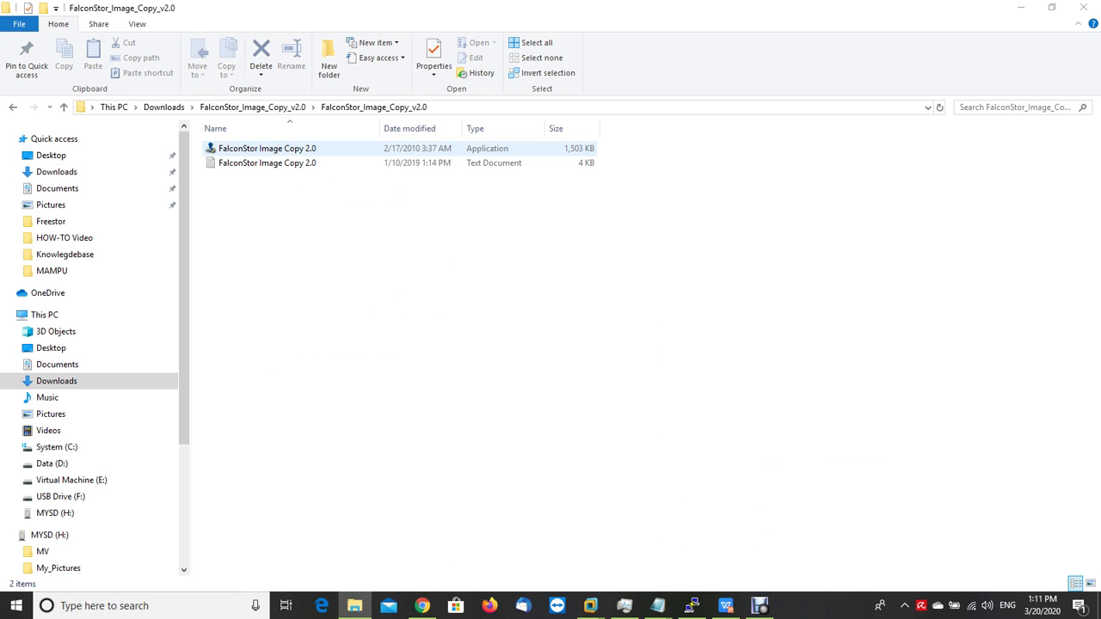
right_click(268, 150)
left_click(330, 175)
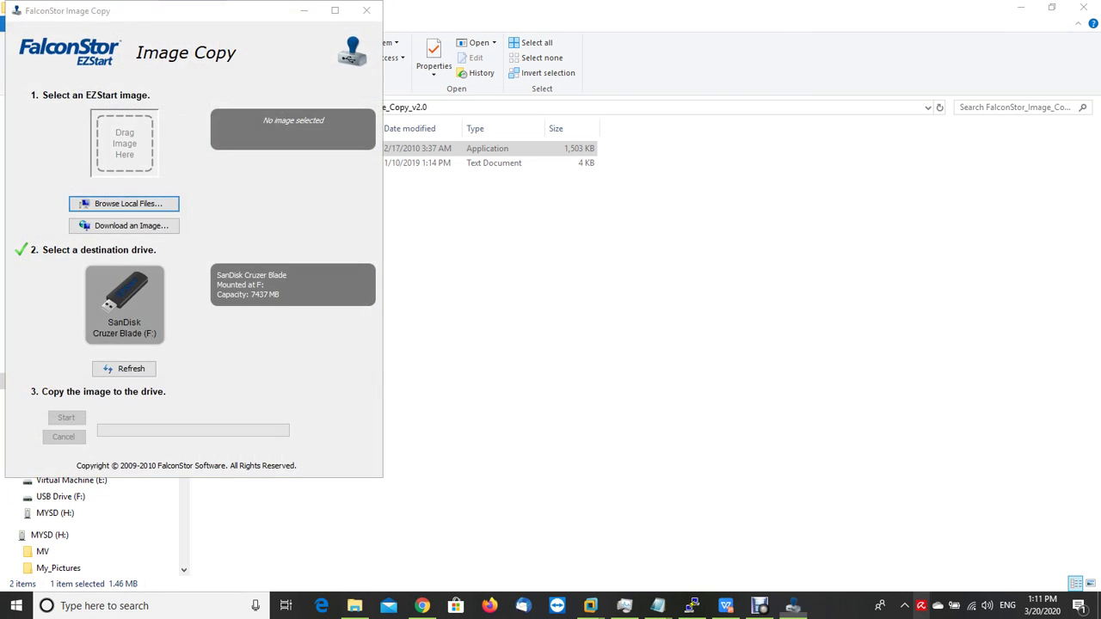
right_click(920, 605)
left_click(842, 516)
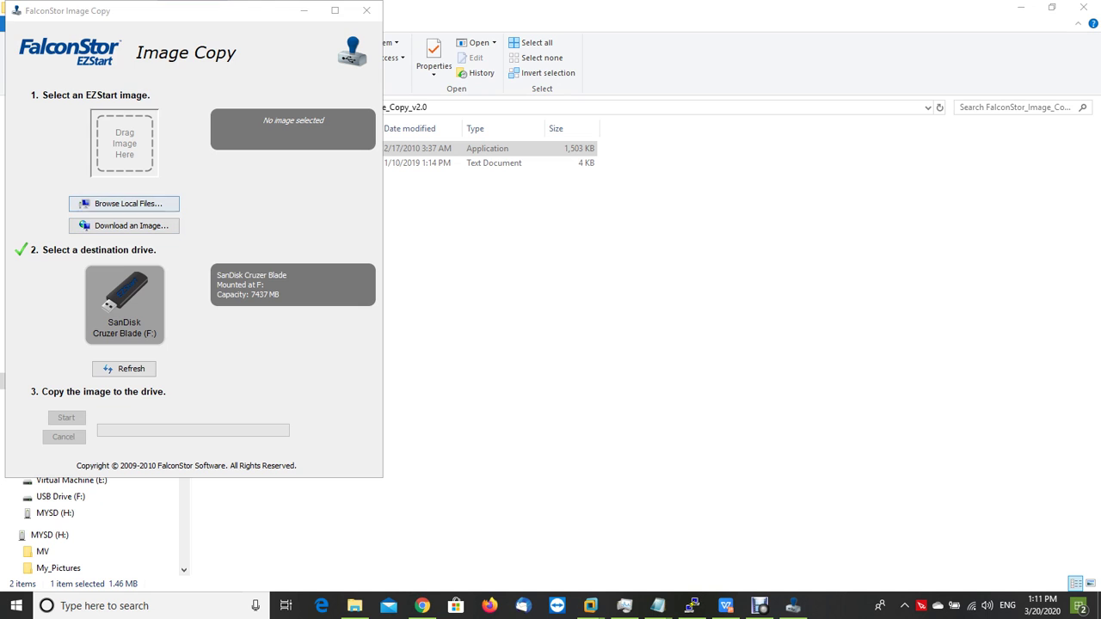
- Browse local files for an EZStart image in FalconStor Image > Physical Appliance > FSS on the Sources (S:) drive
left_click(124, 204)
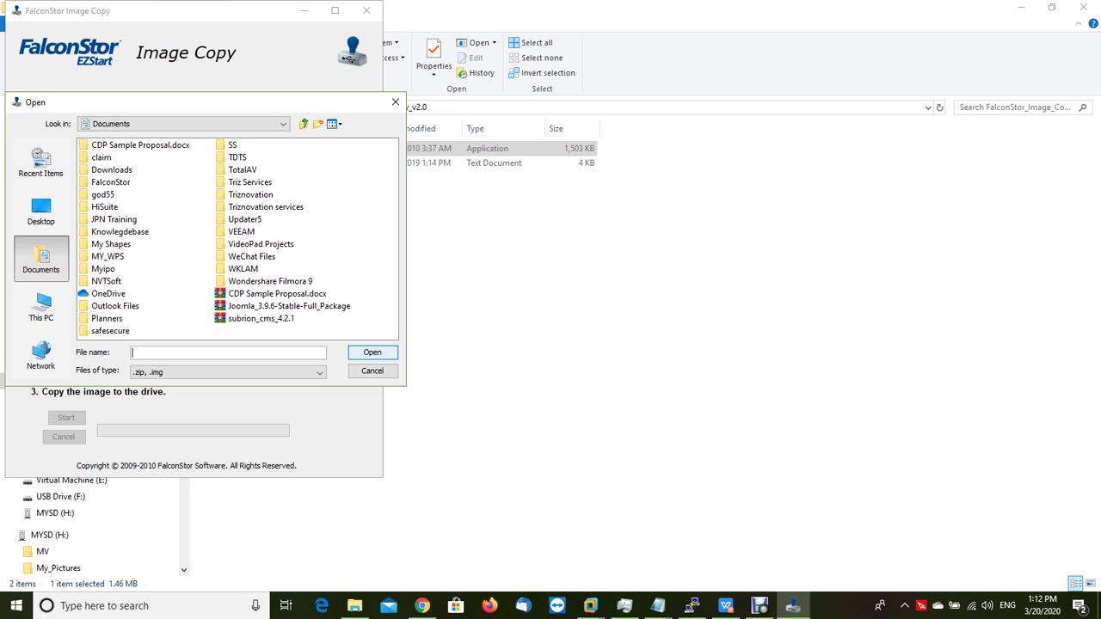
left_click(41, 307)
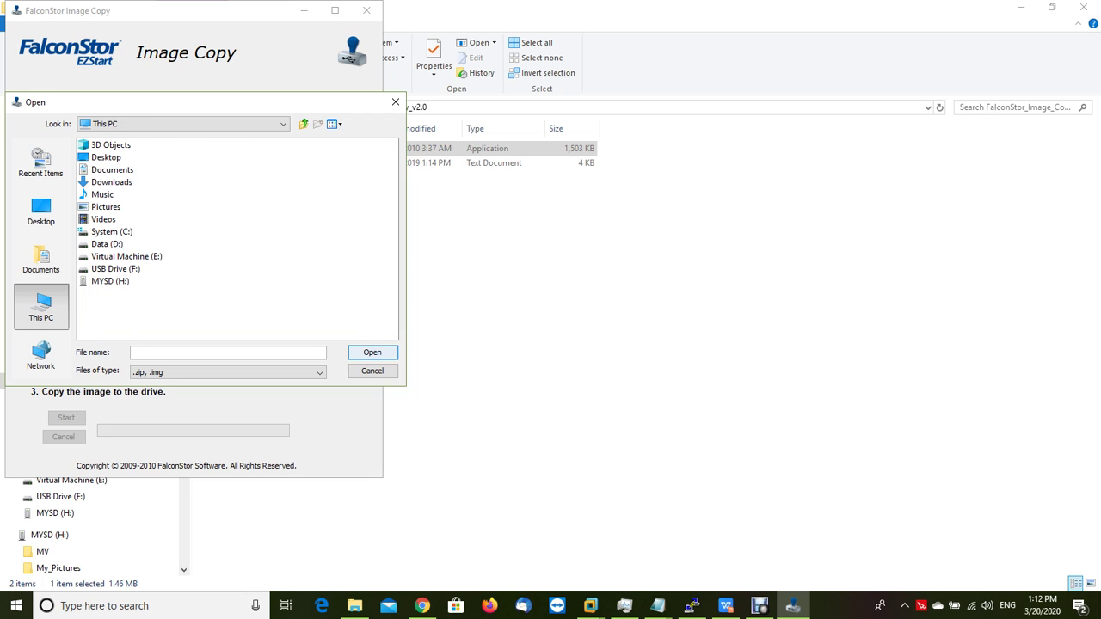
left_click(41, 258)
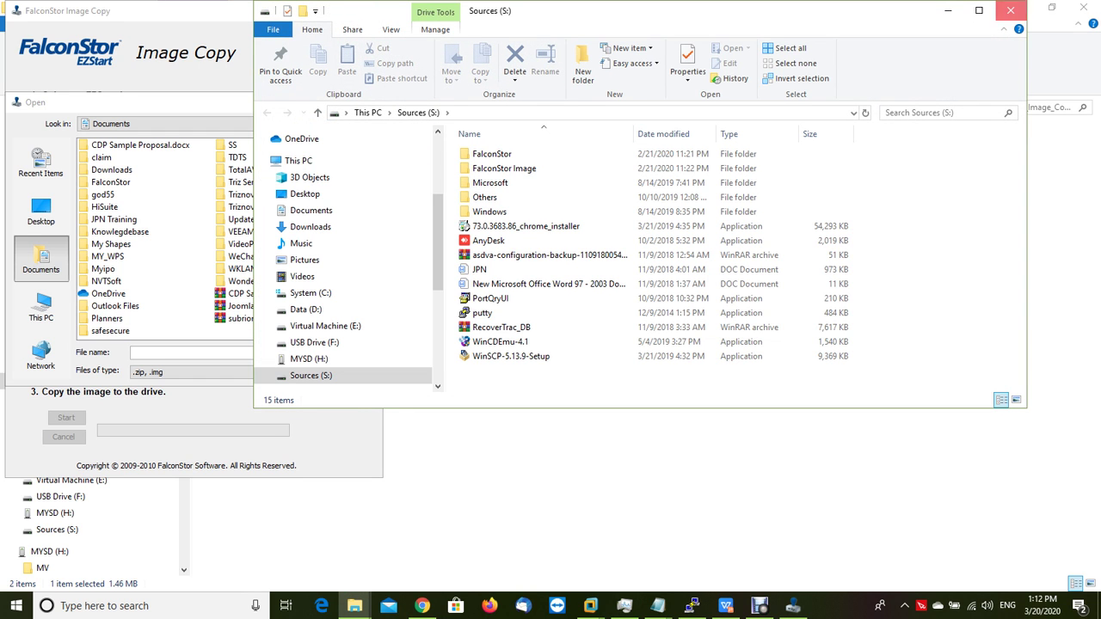
left_click(1011, 10)
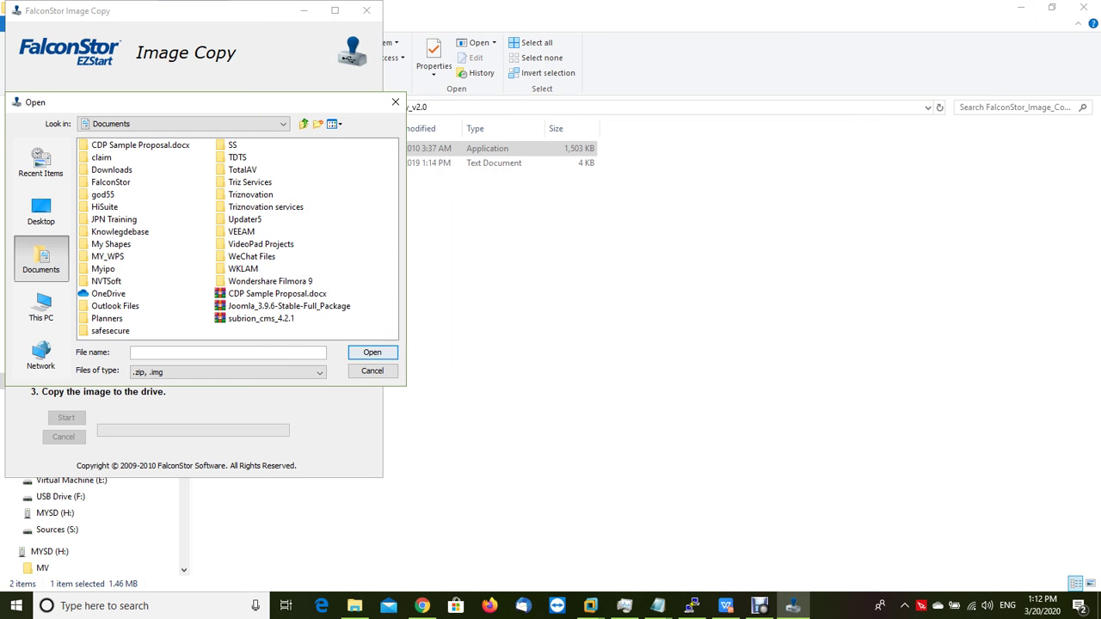
left_click(40, 305)
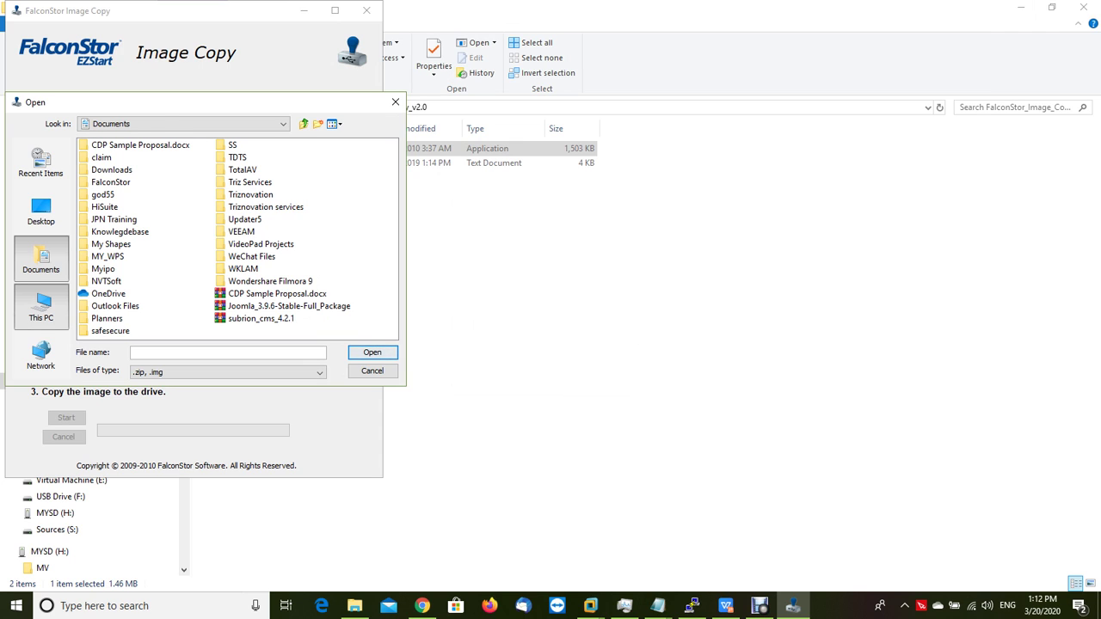
double_click(112, 293)
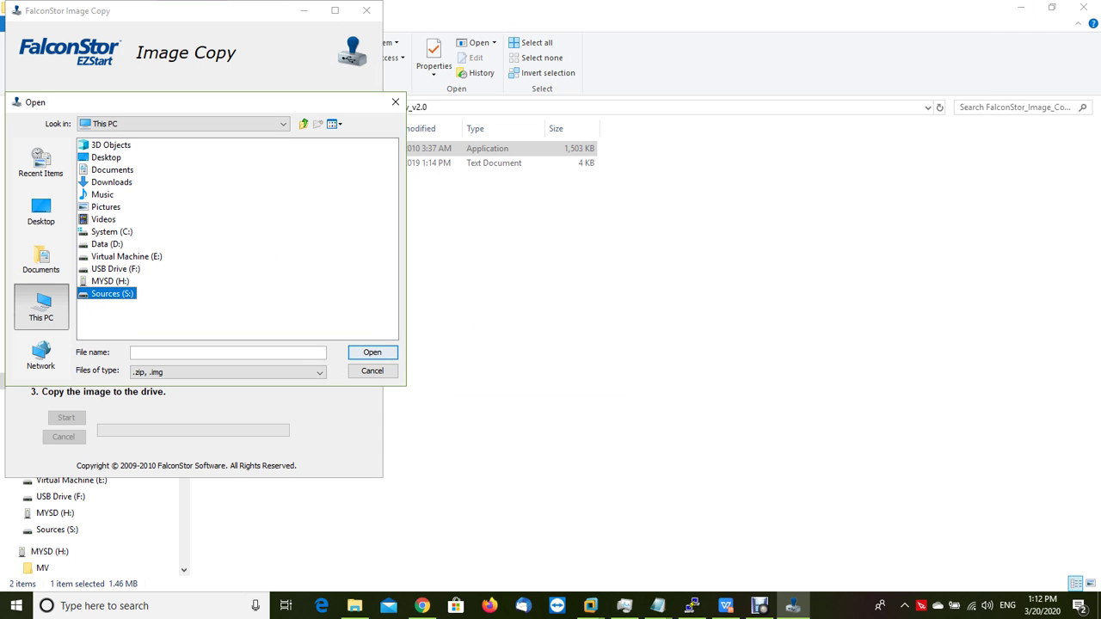
double_click(123, 158)
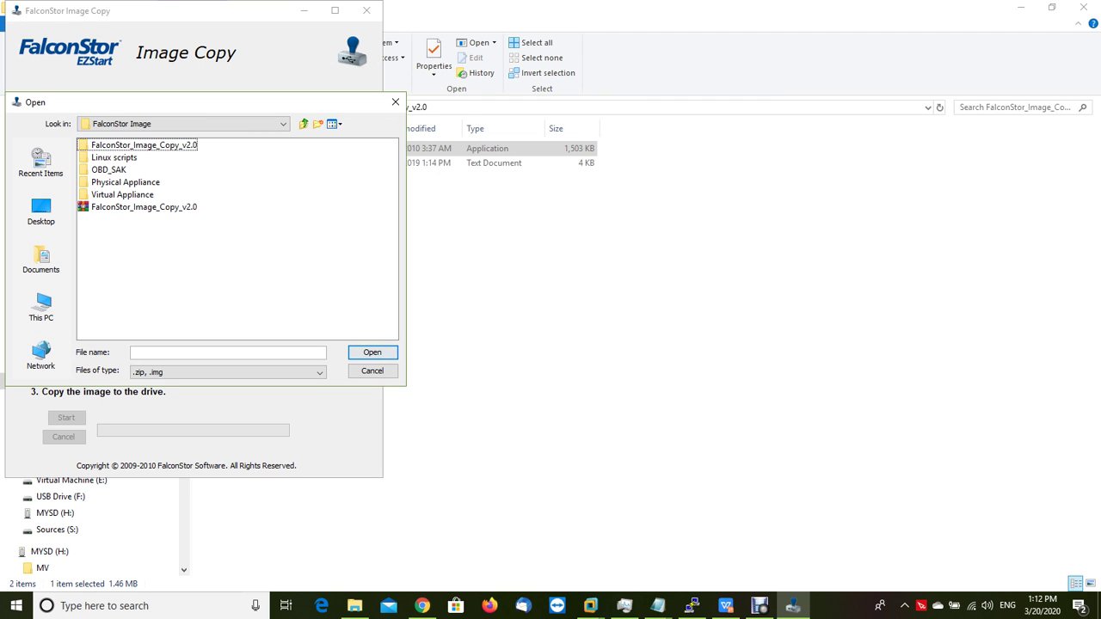
double_click(124, 181)
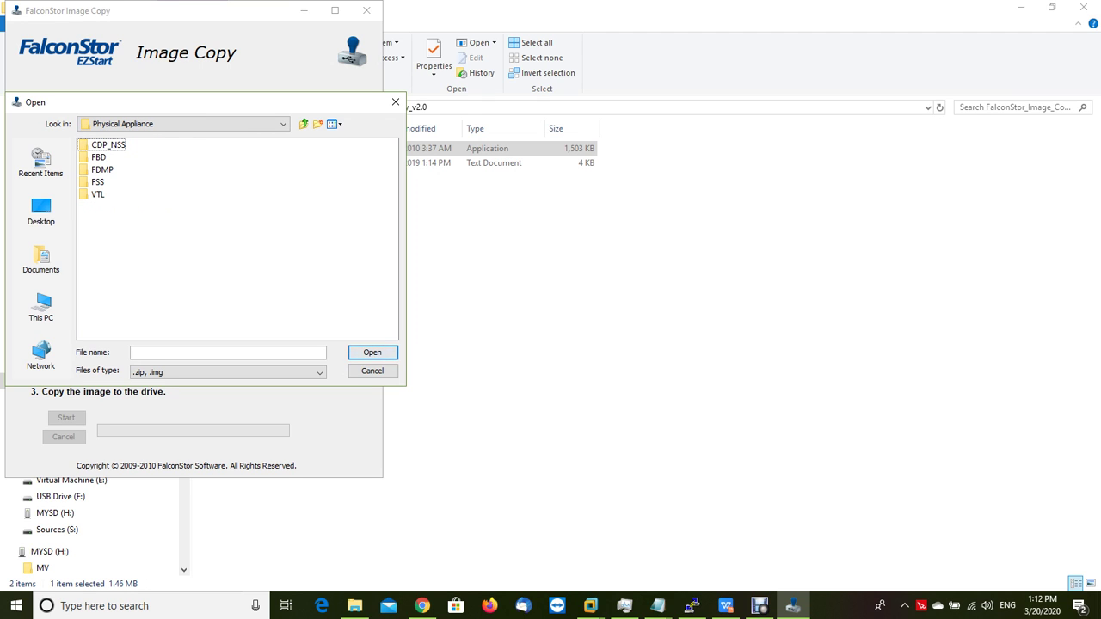
double_click(97, 182)
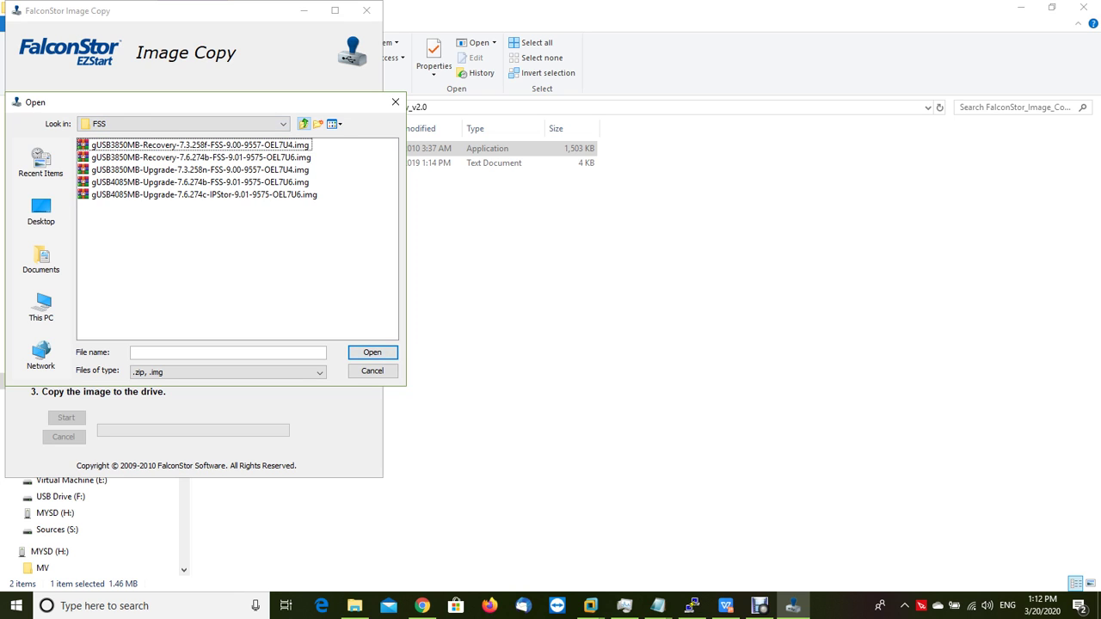
left_click(304, 123)
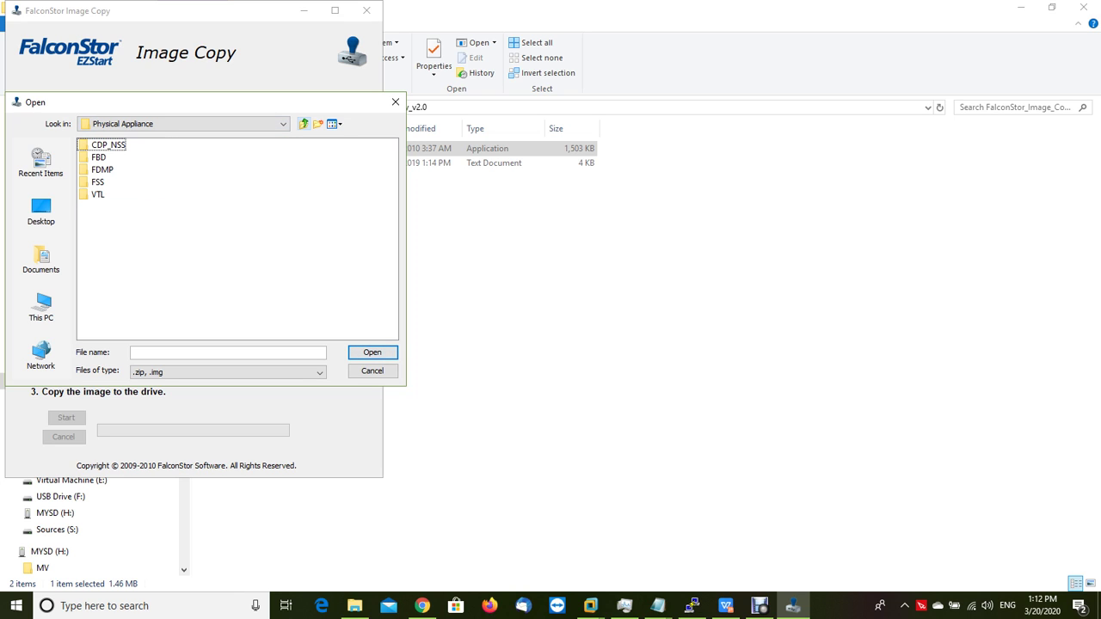
left_click(303, 123)
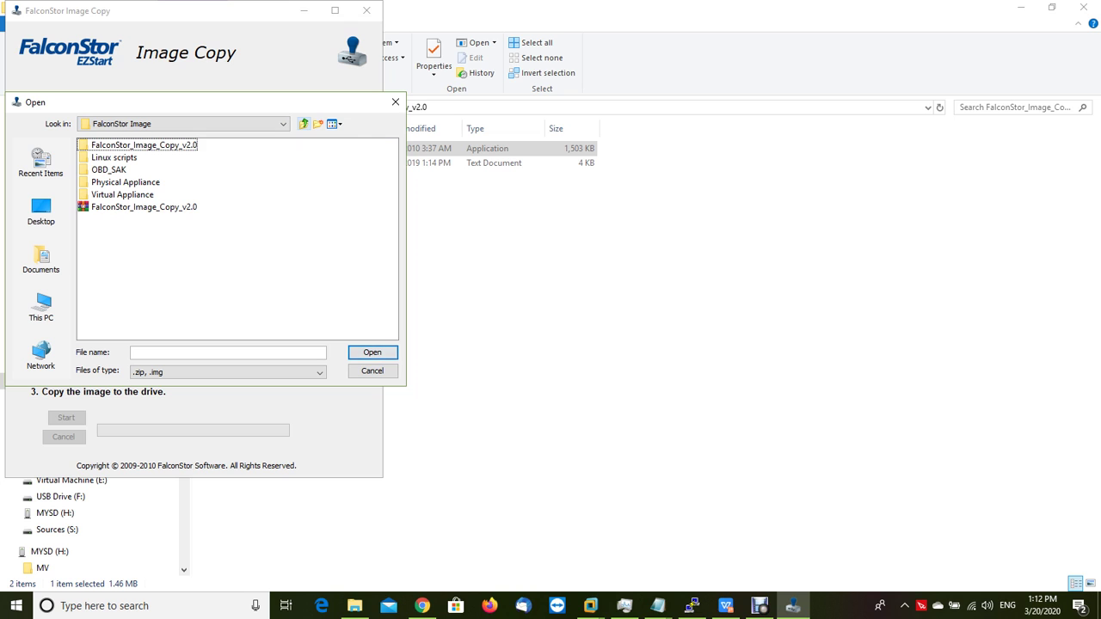
- Look through the install images in the Downloads folder and select gUSB3850MB-Install-7.3.258j-IPStor-9.00-9557-OEL7U4.img
left_click(40, 305)
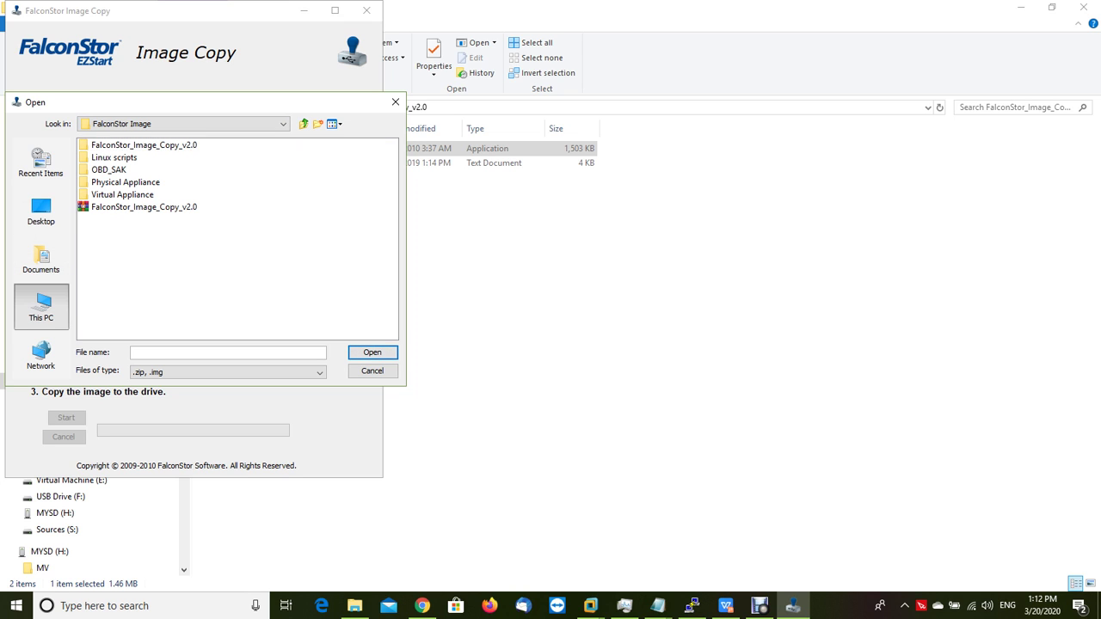
double_click(111, 182)
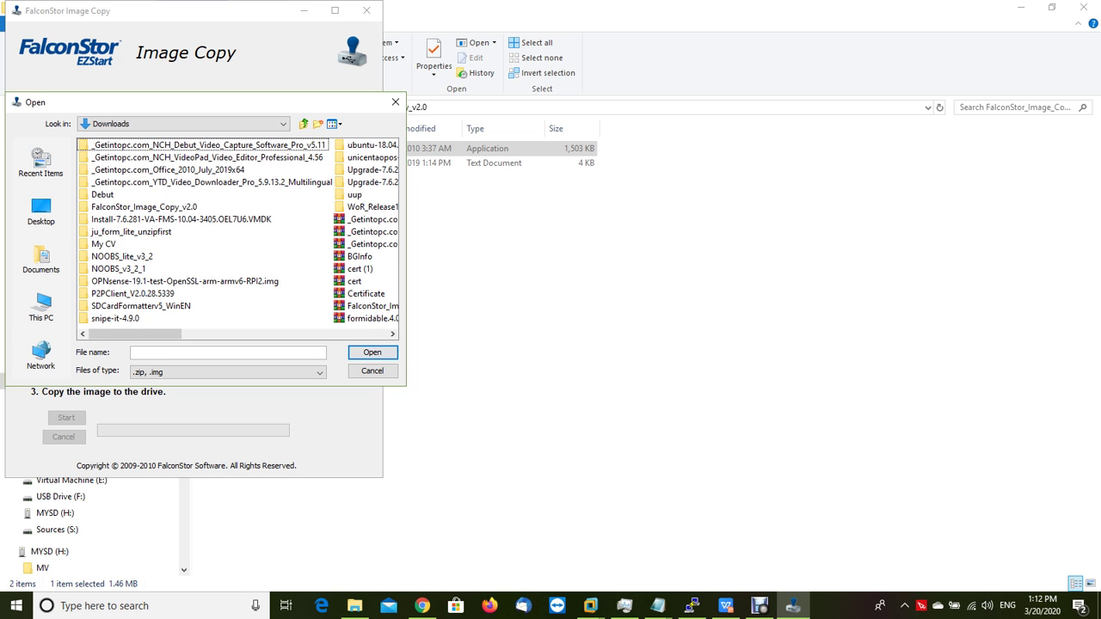
scroll(237, 232, "down", 1)
left_click_drag(210, 334, 244, 333)
scroll(238, 233, "down", 1)
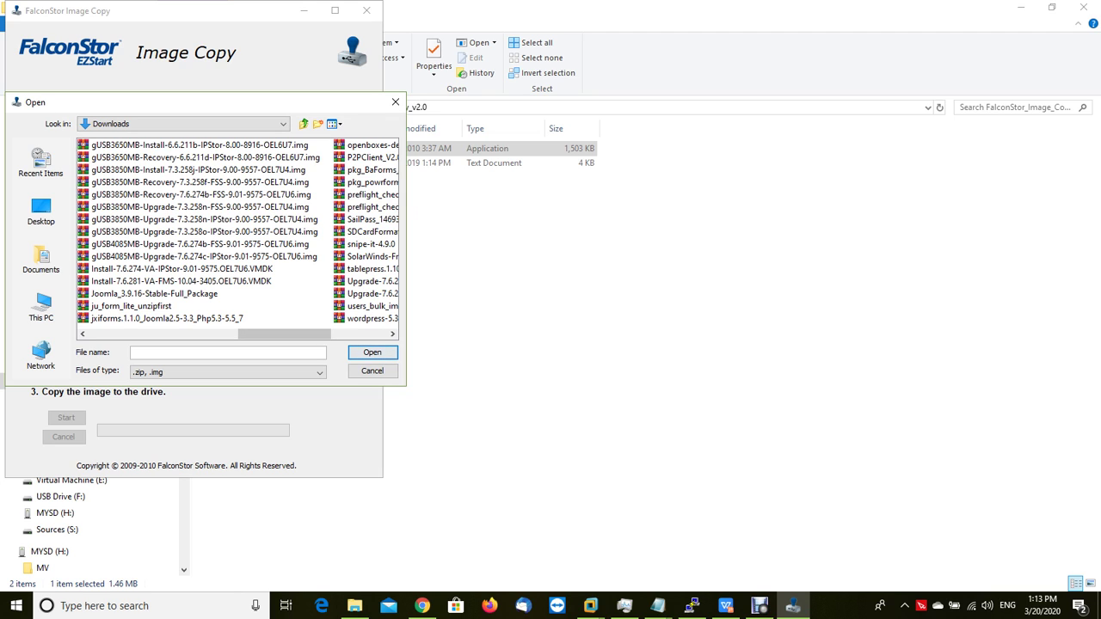
left_click(199, 207)
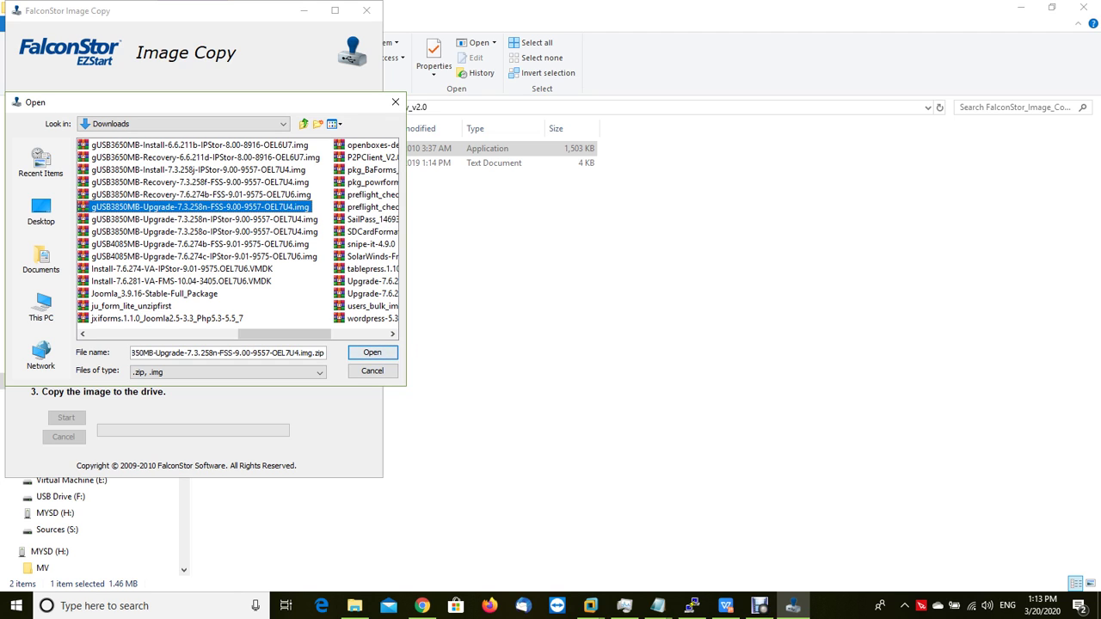
left_click(200, 144)
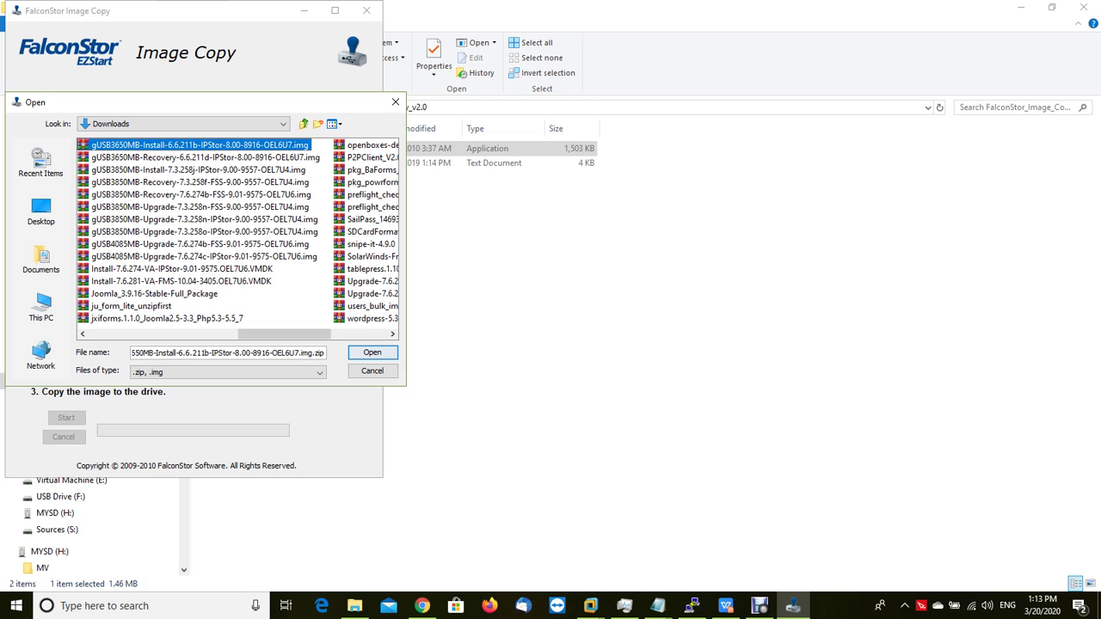
left_click(197, 169)
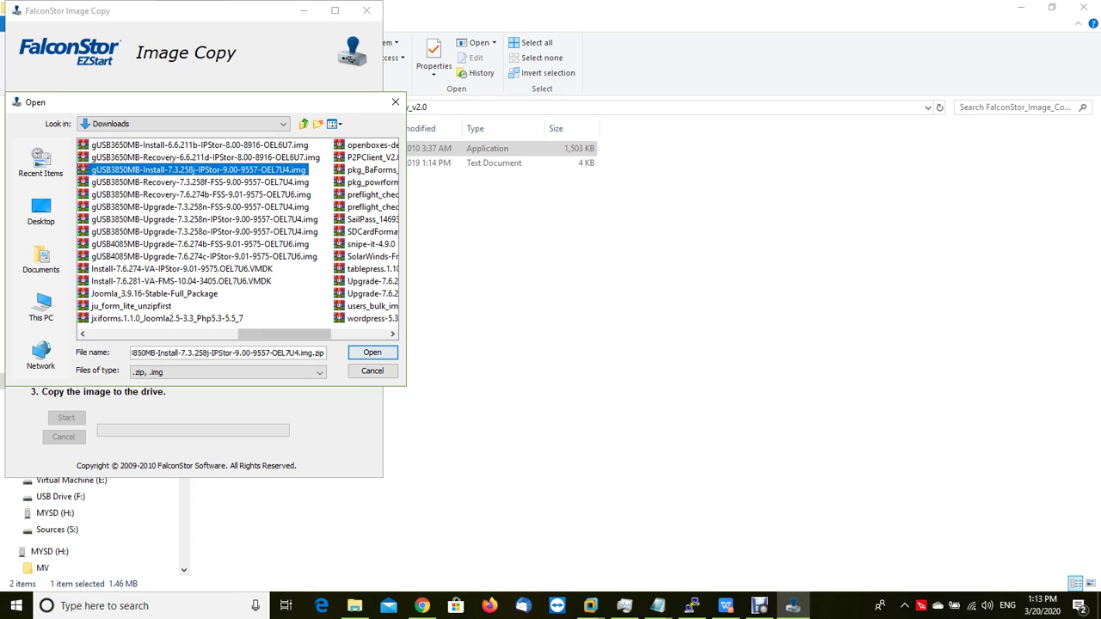
scroll(237, 231, "right", 1)
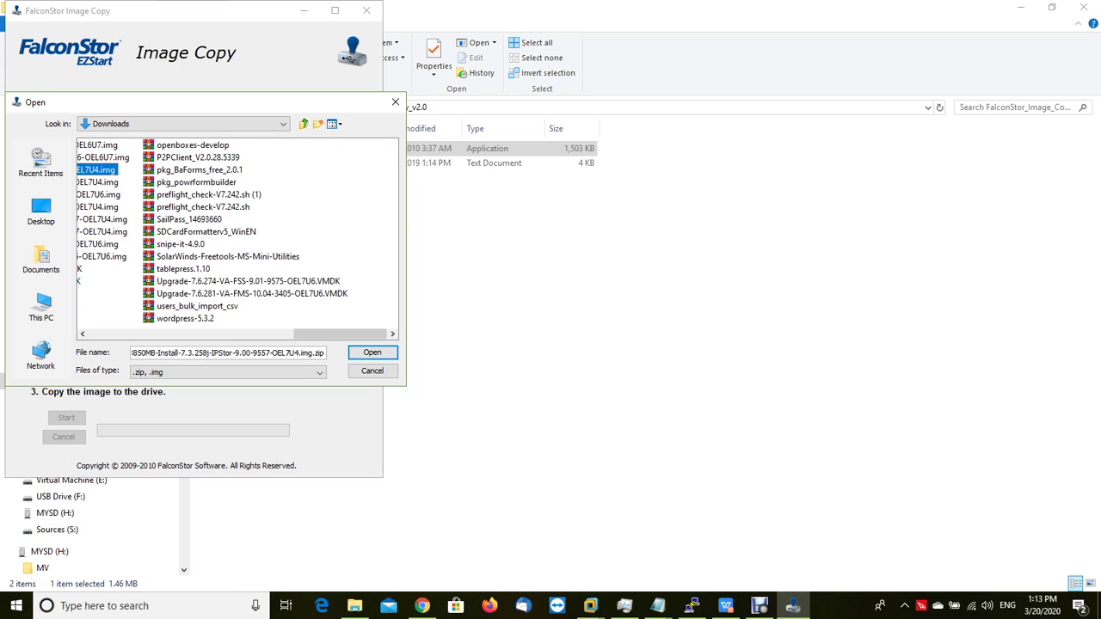
scroll(237, 233, "left", 1)
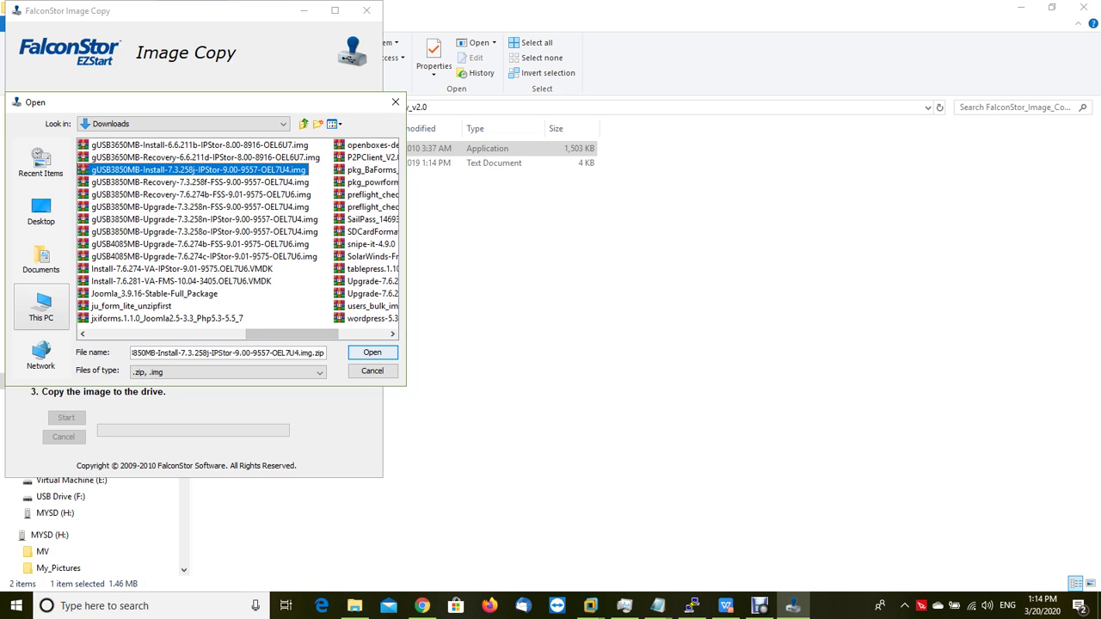
- Close the WK_Sources (G:) window, refresh the drive list for the image selection, and browse to Sources > Falconstor on that drive
left_click(41, 303)
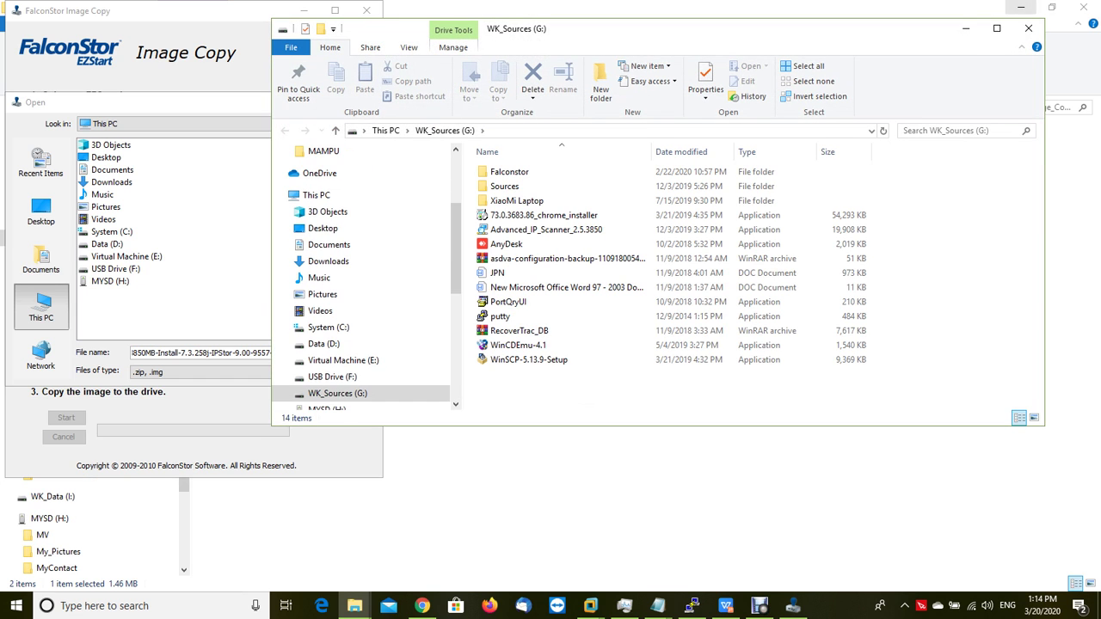
left_click(1027, 29)
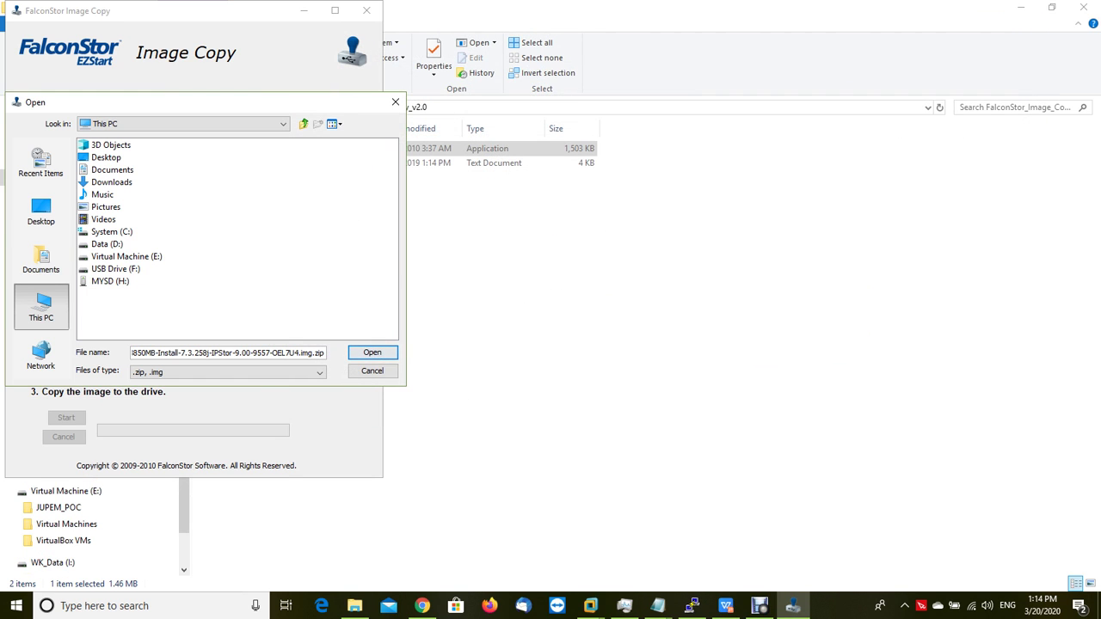
left_click(40, 258)
left_click(40, 306)
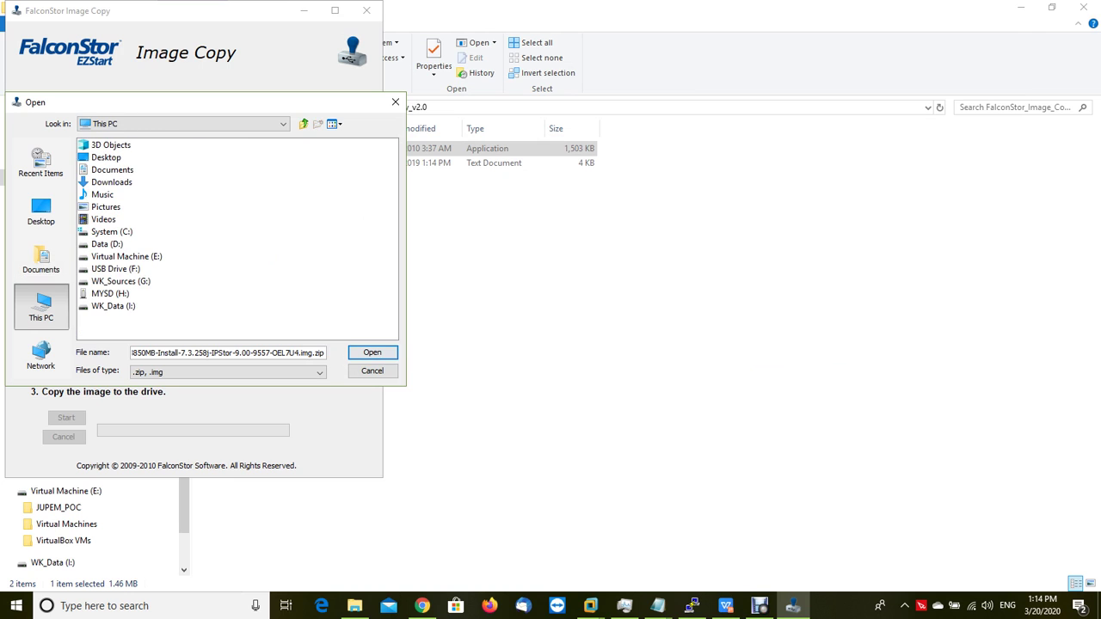
double_click(120, 281)
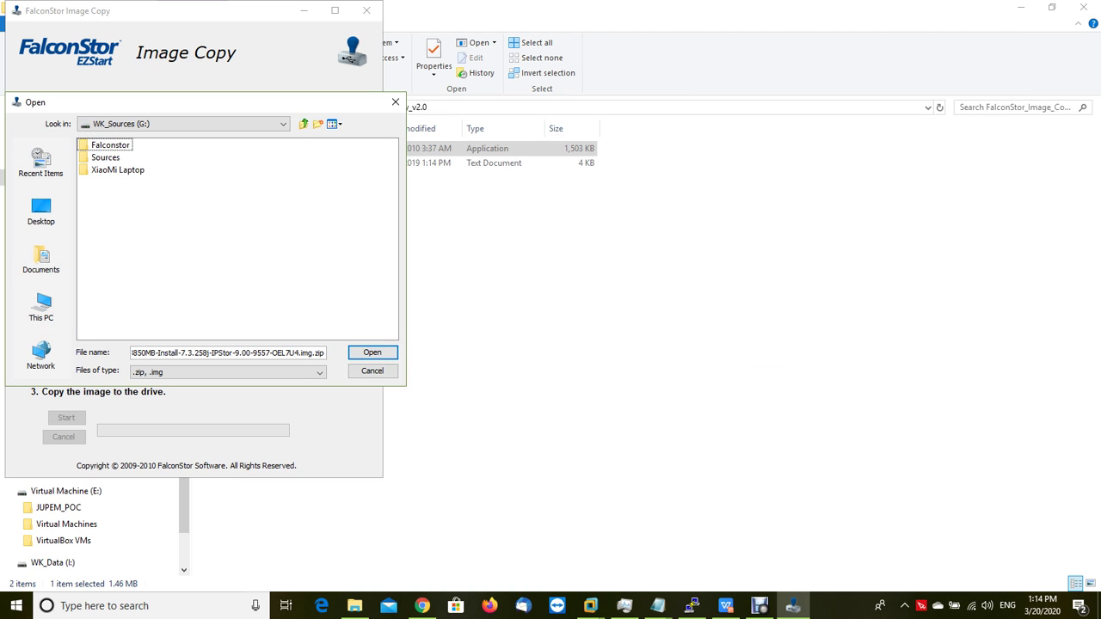
left_click(105, 157)
key("Return")
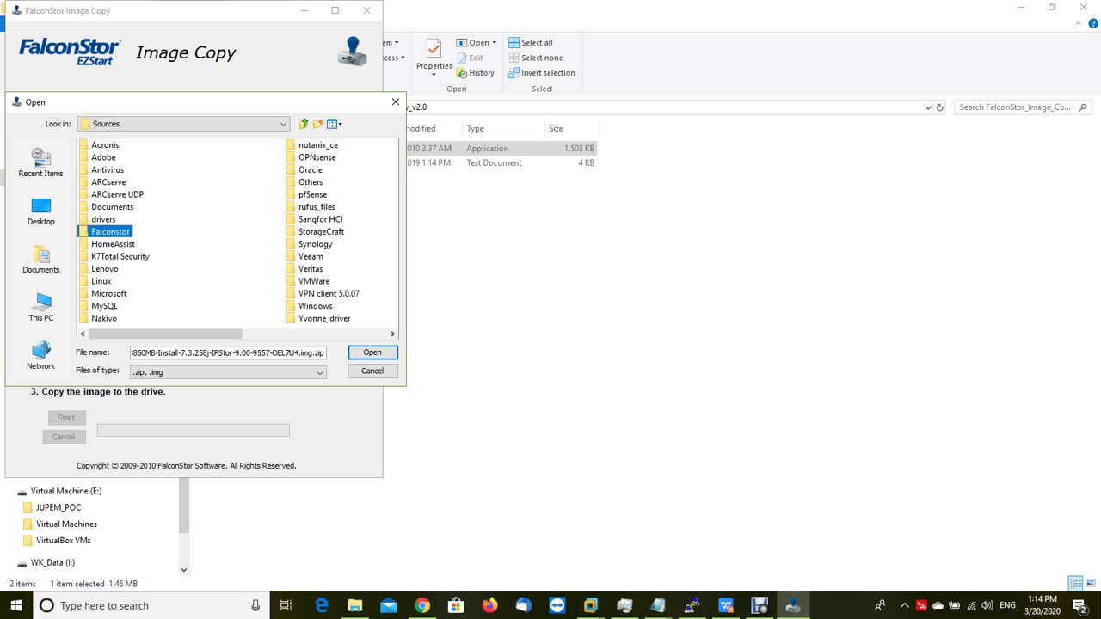
double_click(110, 232)
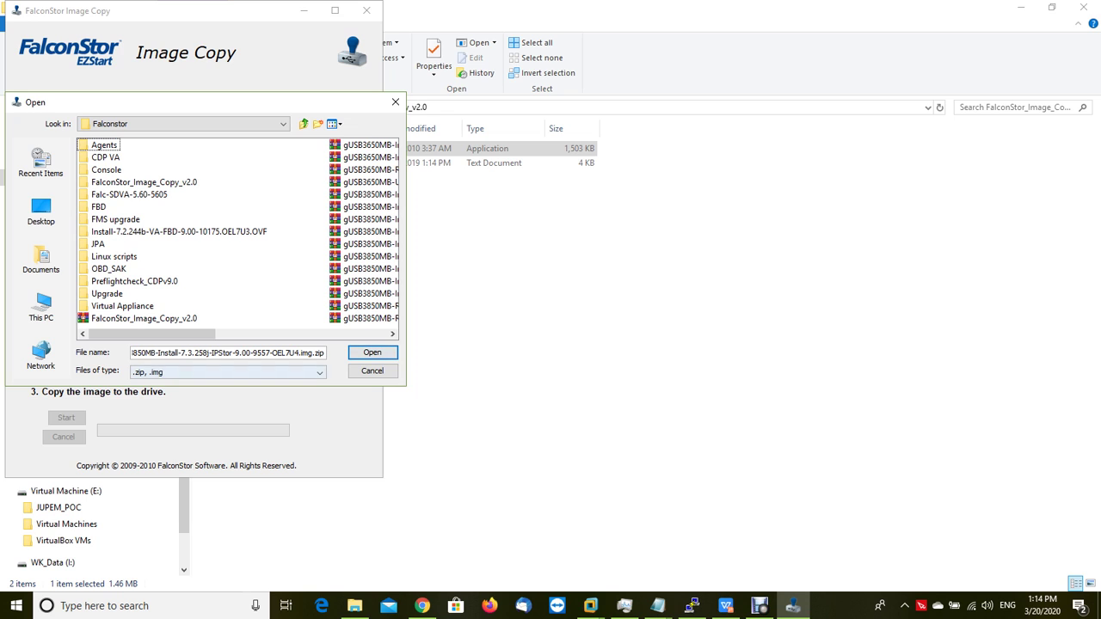
scroll(238, 233, "right", 1)
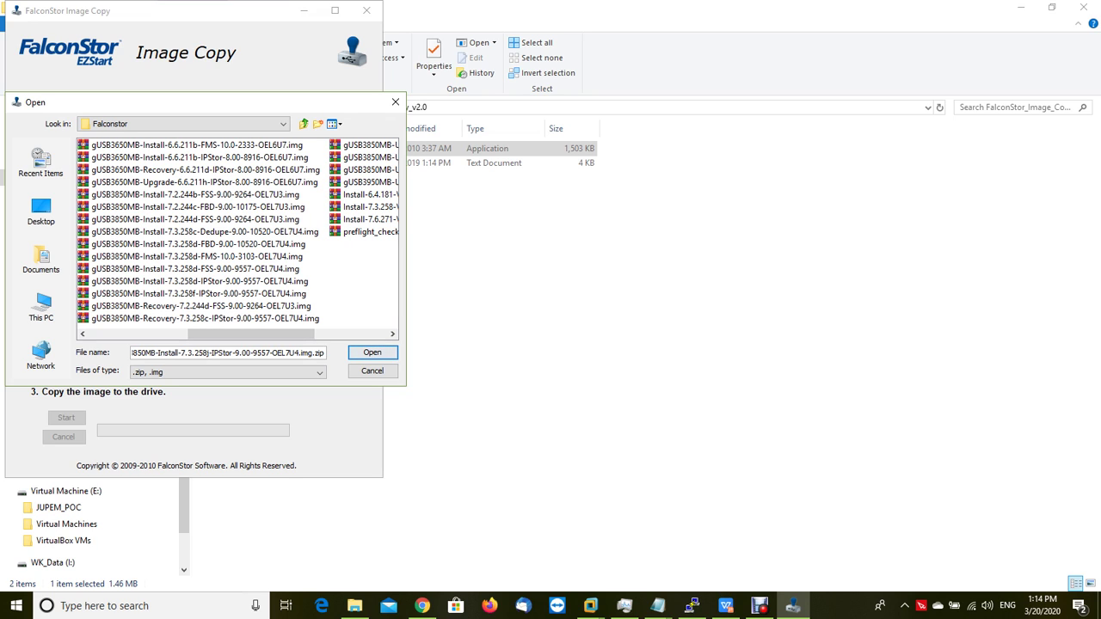
- Load gUSB3850MB-Install-7.3.258d-FSS-9.00-9557-OEL7U4.img and start copying it to the SanDisk Cruzer Blade (F:) drive
left_click(196, 268)
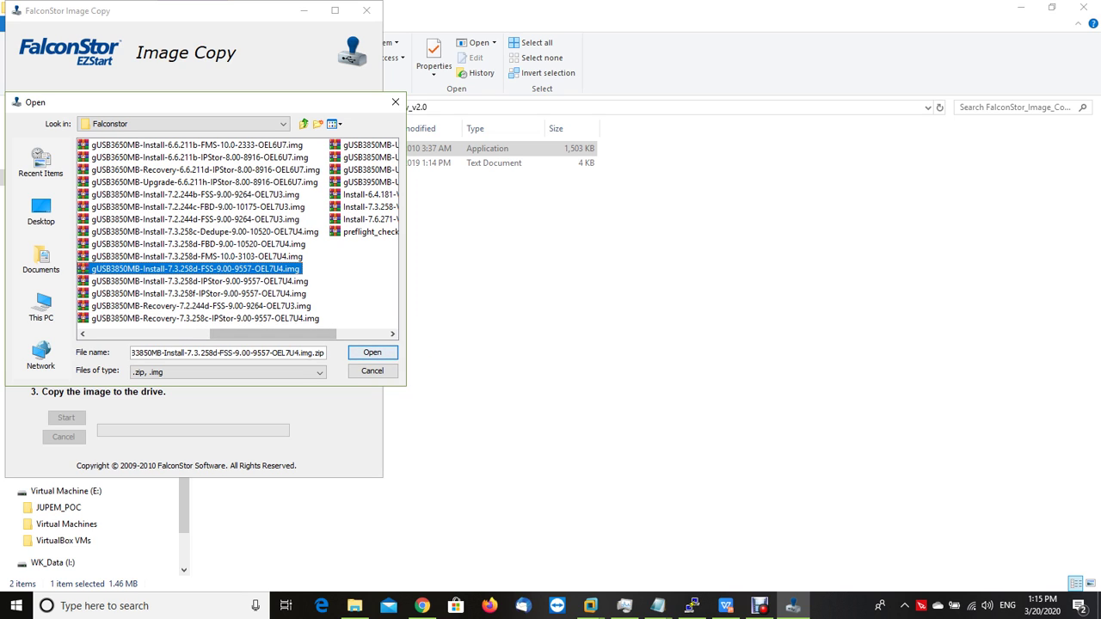
key("Return")
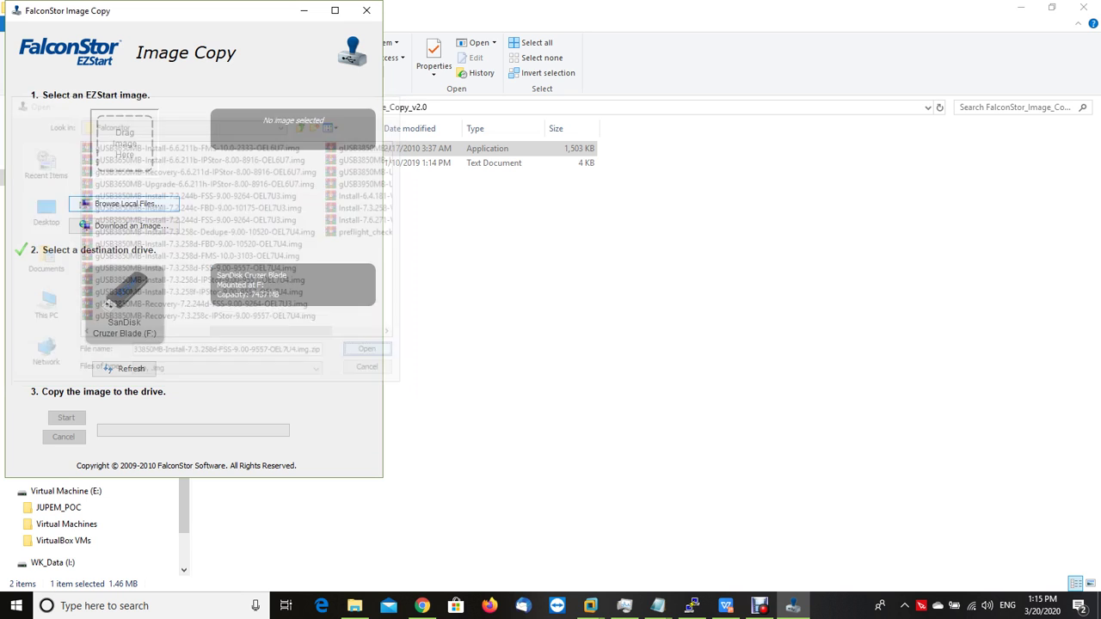
left_click(66, 418)
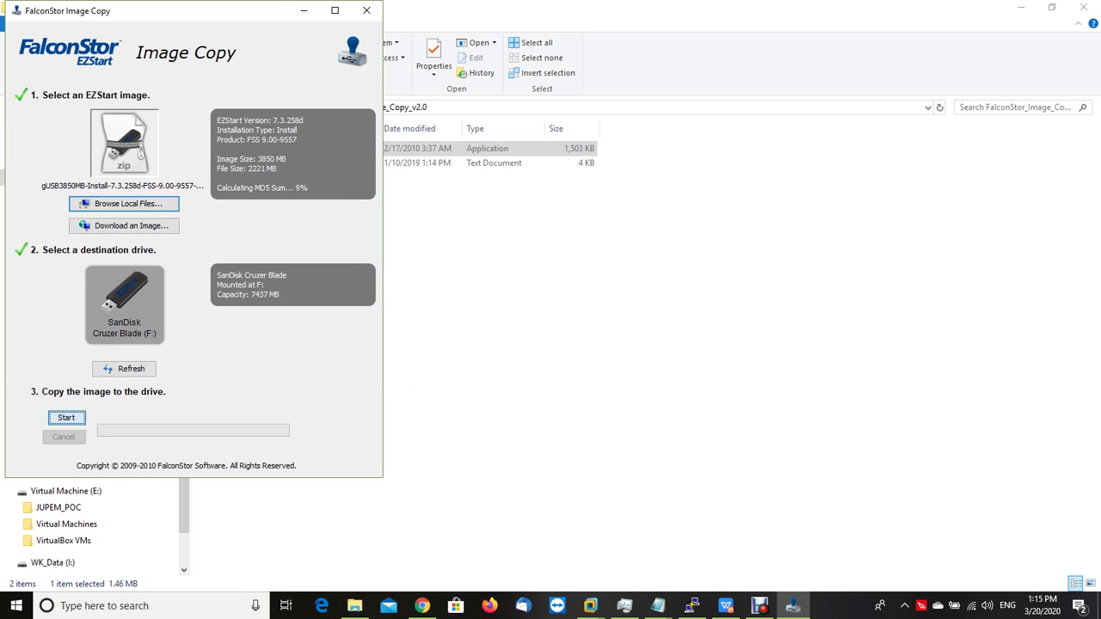
key("Return")
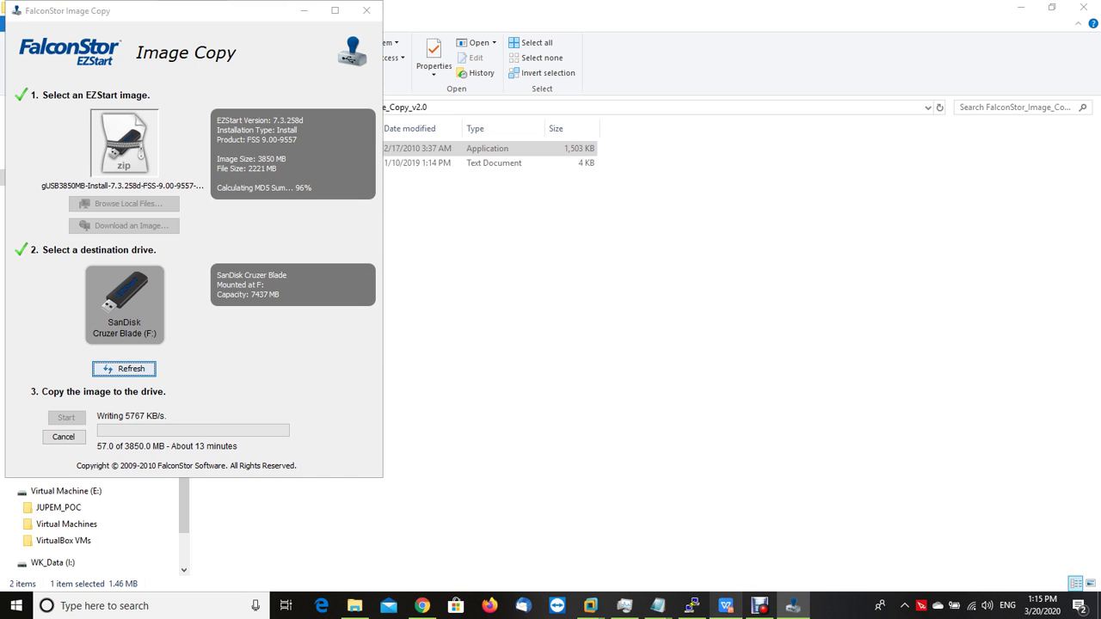
- Switch to the WPS Office presentation, place the text cursor at the end of instruction 5, and check the image copy progress
left_click(725, 605)
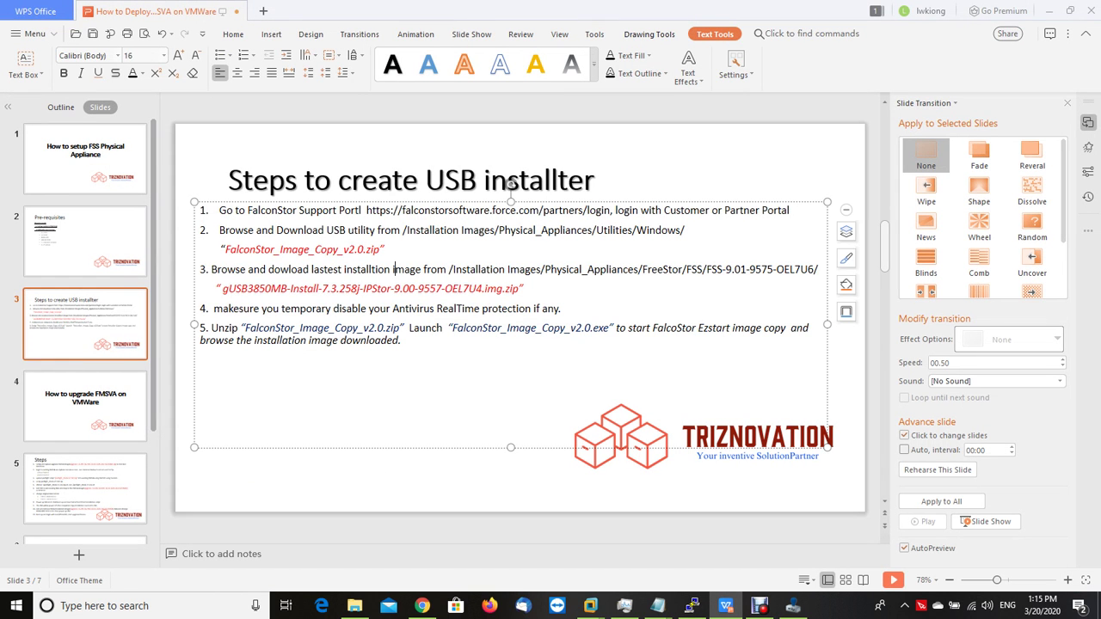
left_click(403, 341)
left_click(793, 607)
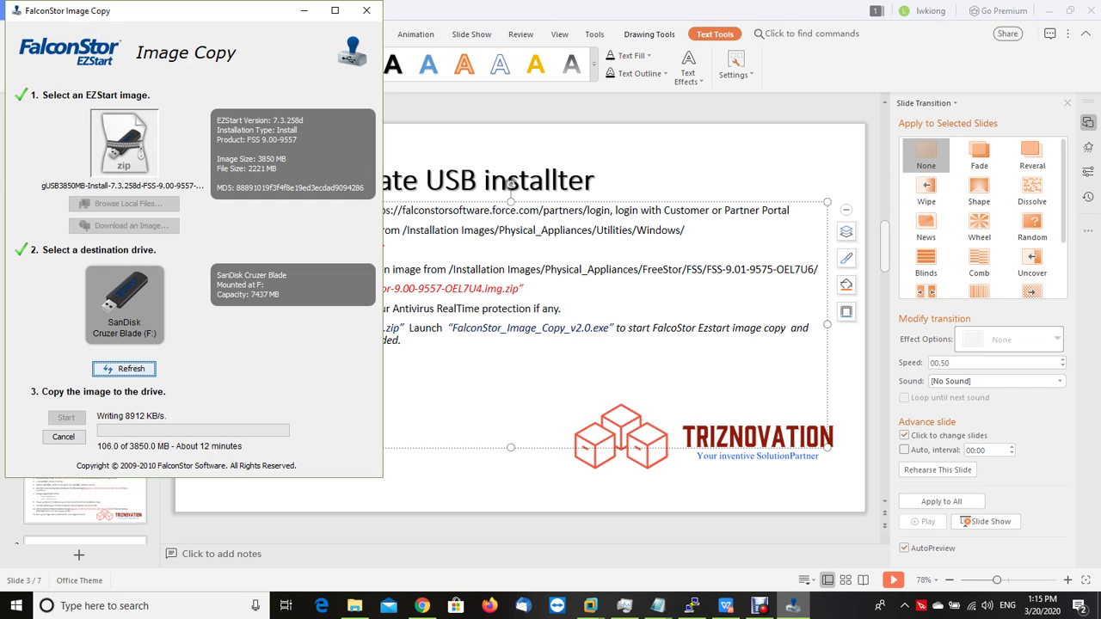
left_click(793, 608)
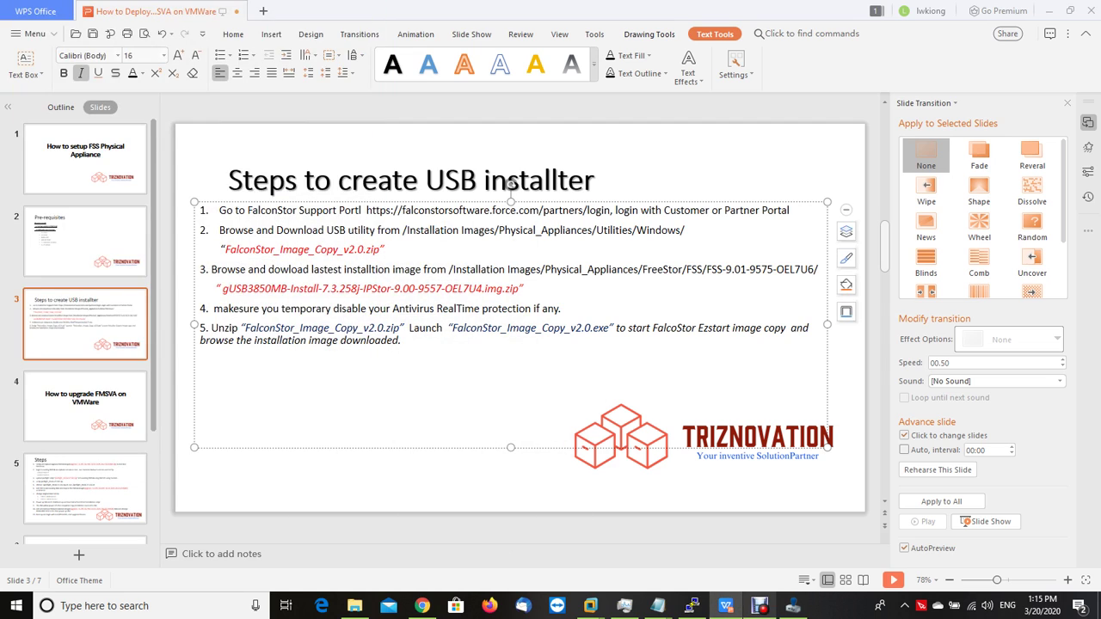